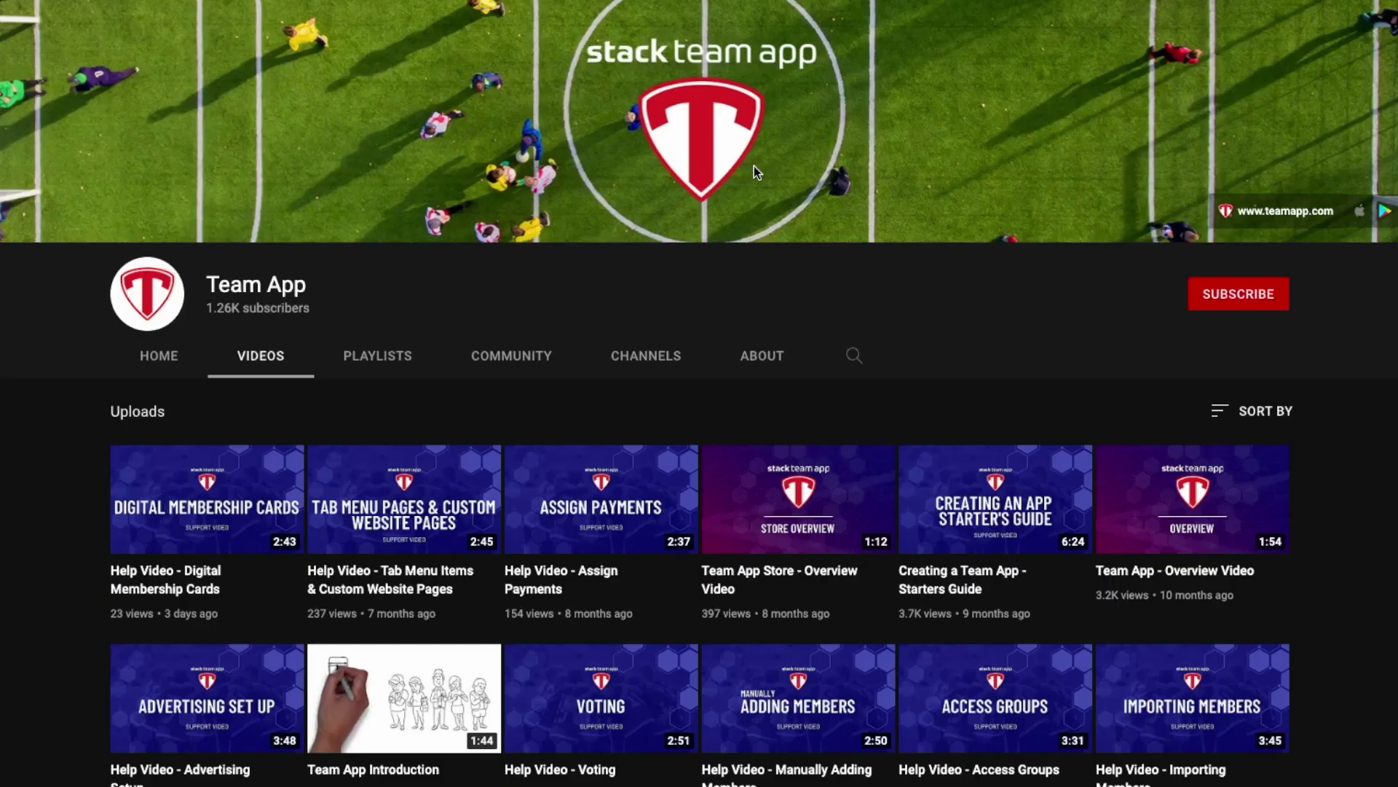
- Subscribe to the Team App channel and set its notifications to All
{"action": "left_click", "coordinate": [1230, 301]}
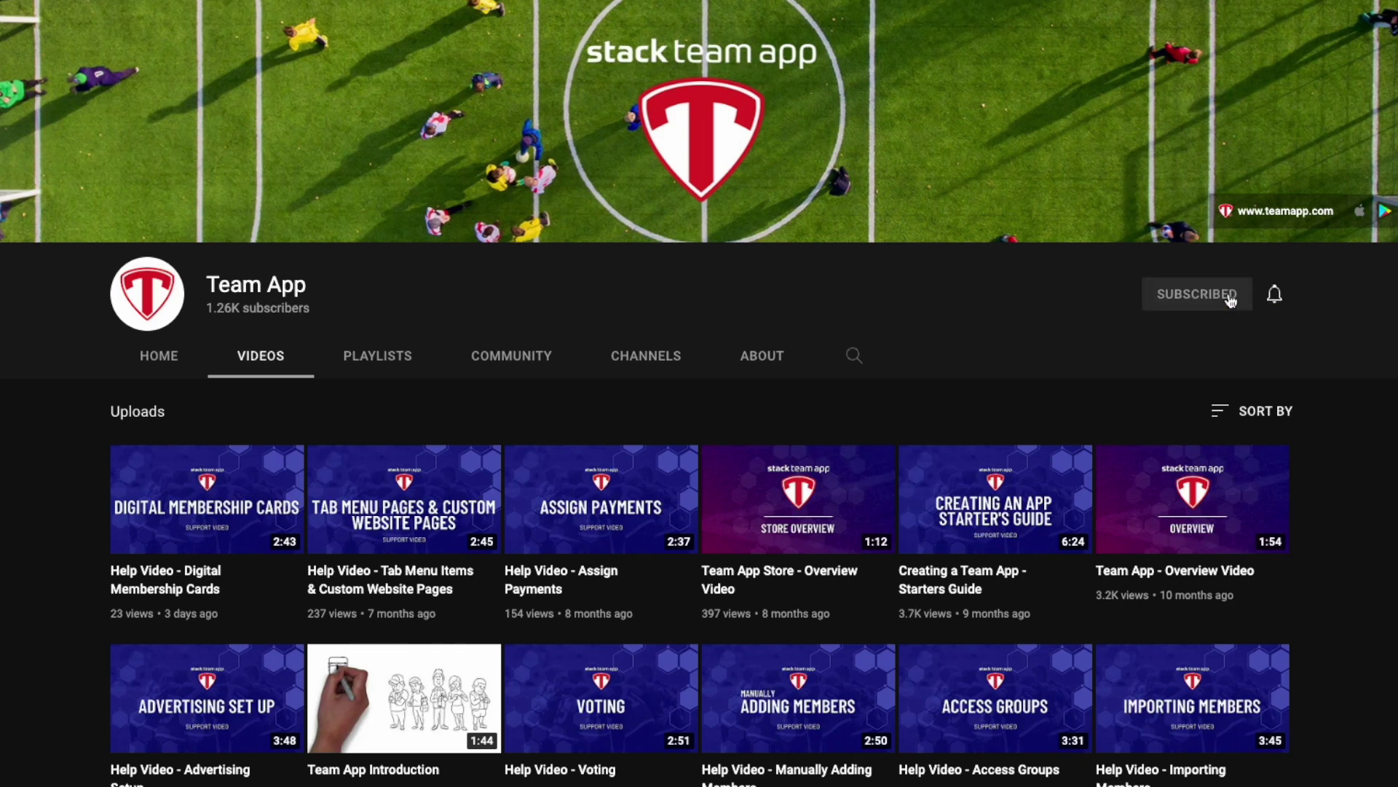
{"action": "left_click", "coordinate": [1274, 295]}
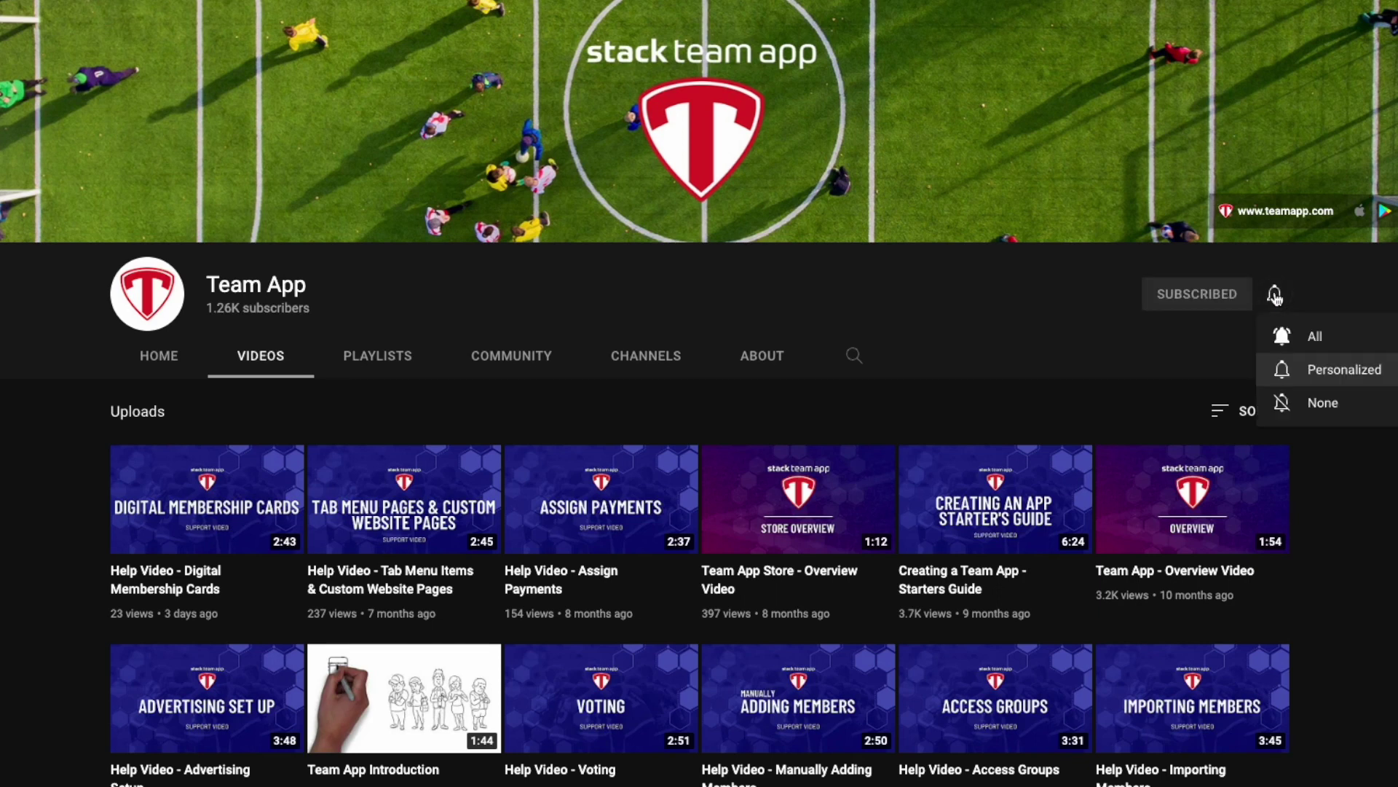
{"action": "left_click", "coordinate": [1285, 338]}
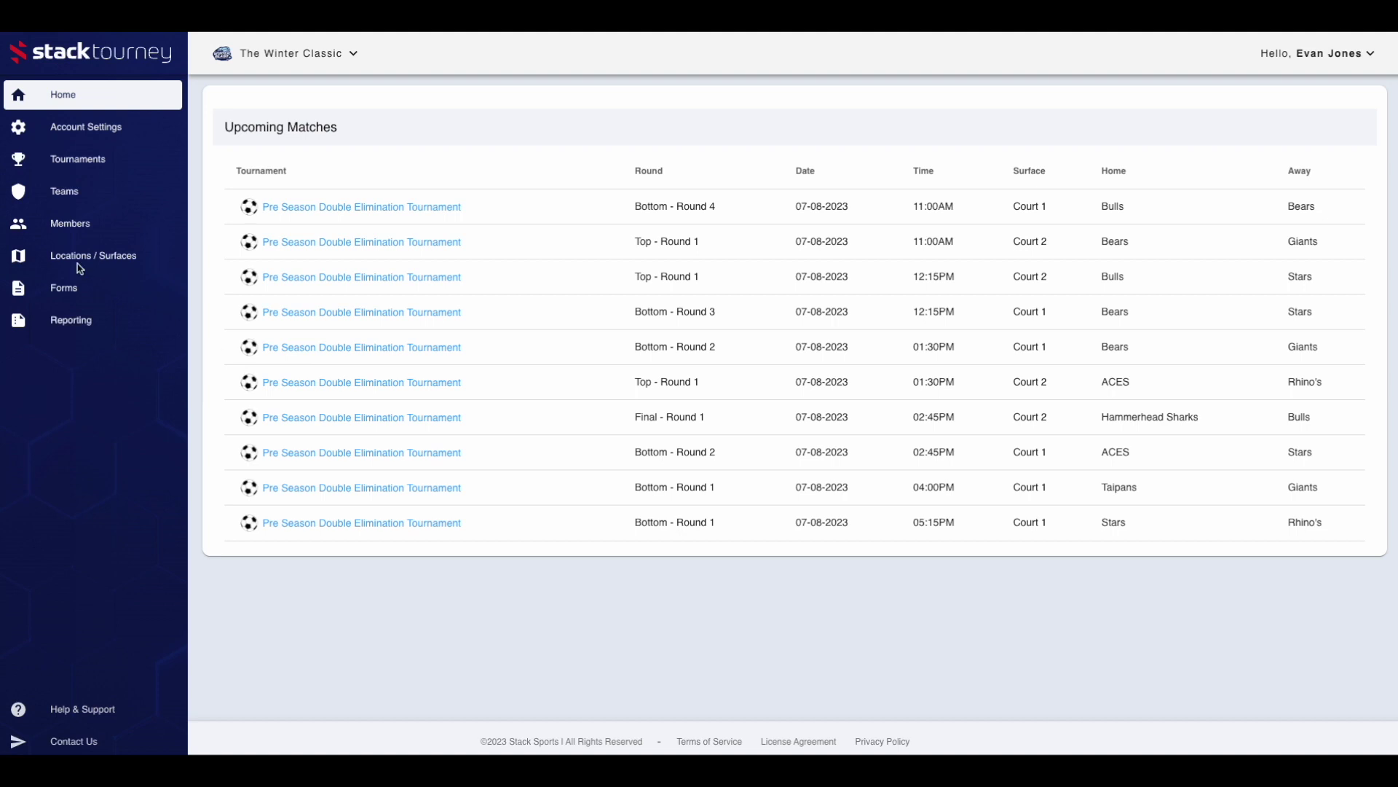
- Start a new tournament in Stack Tourney and set its type to Double Elimination
{"action": "left_click", "coordinate": [70, 160]}
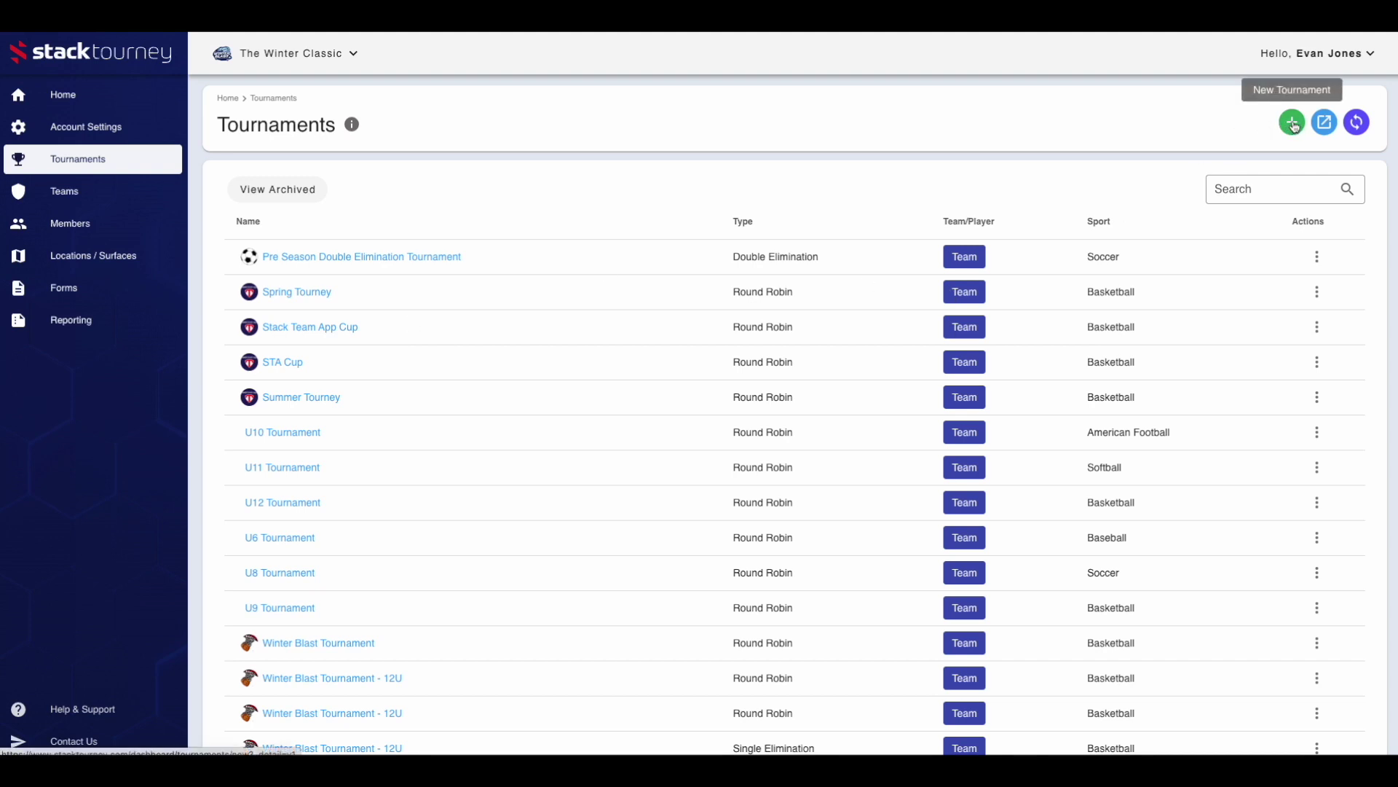
{"action": "left_click", "coordinate": [1293, 123]}
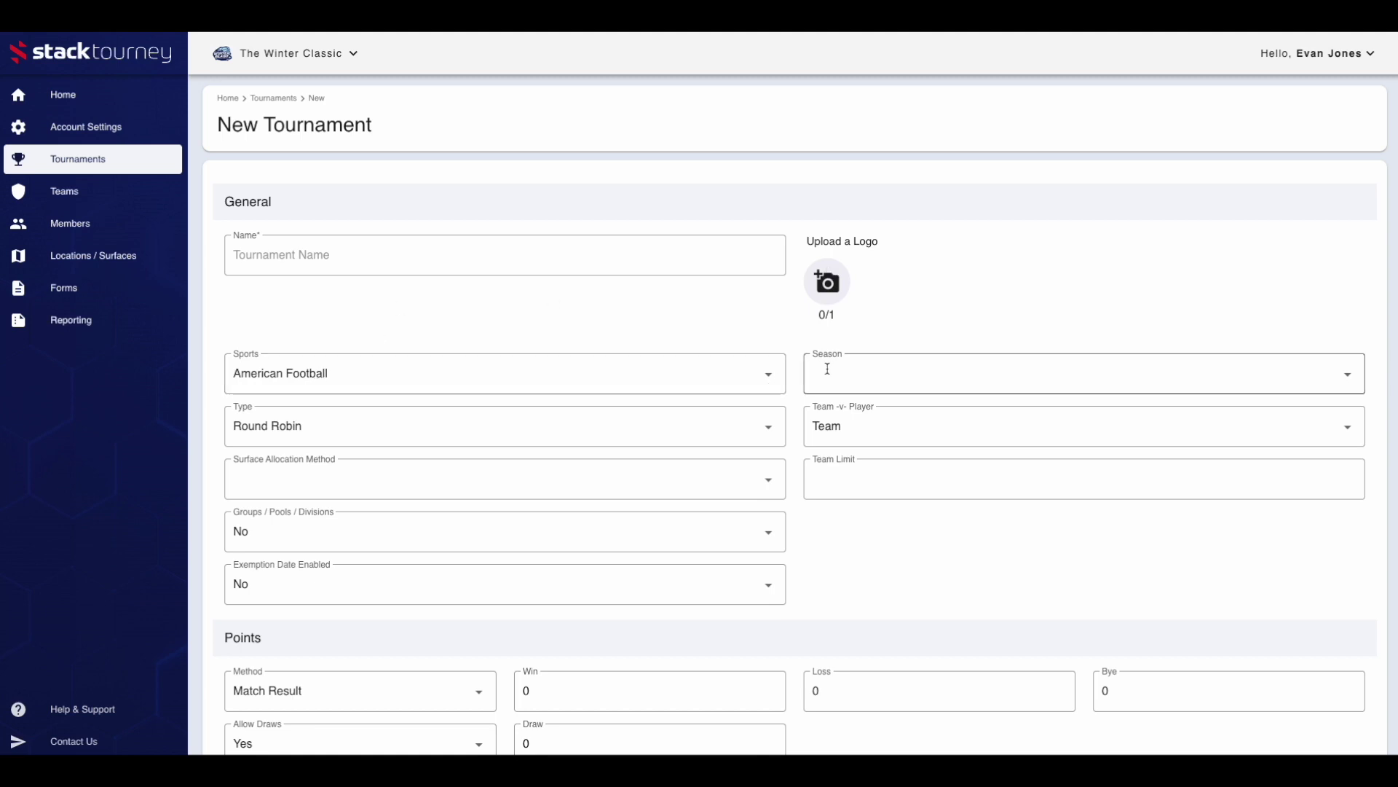
{"action": "left_click", "coordinate": [618, 439]}
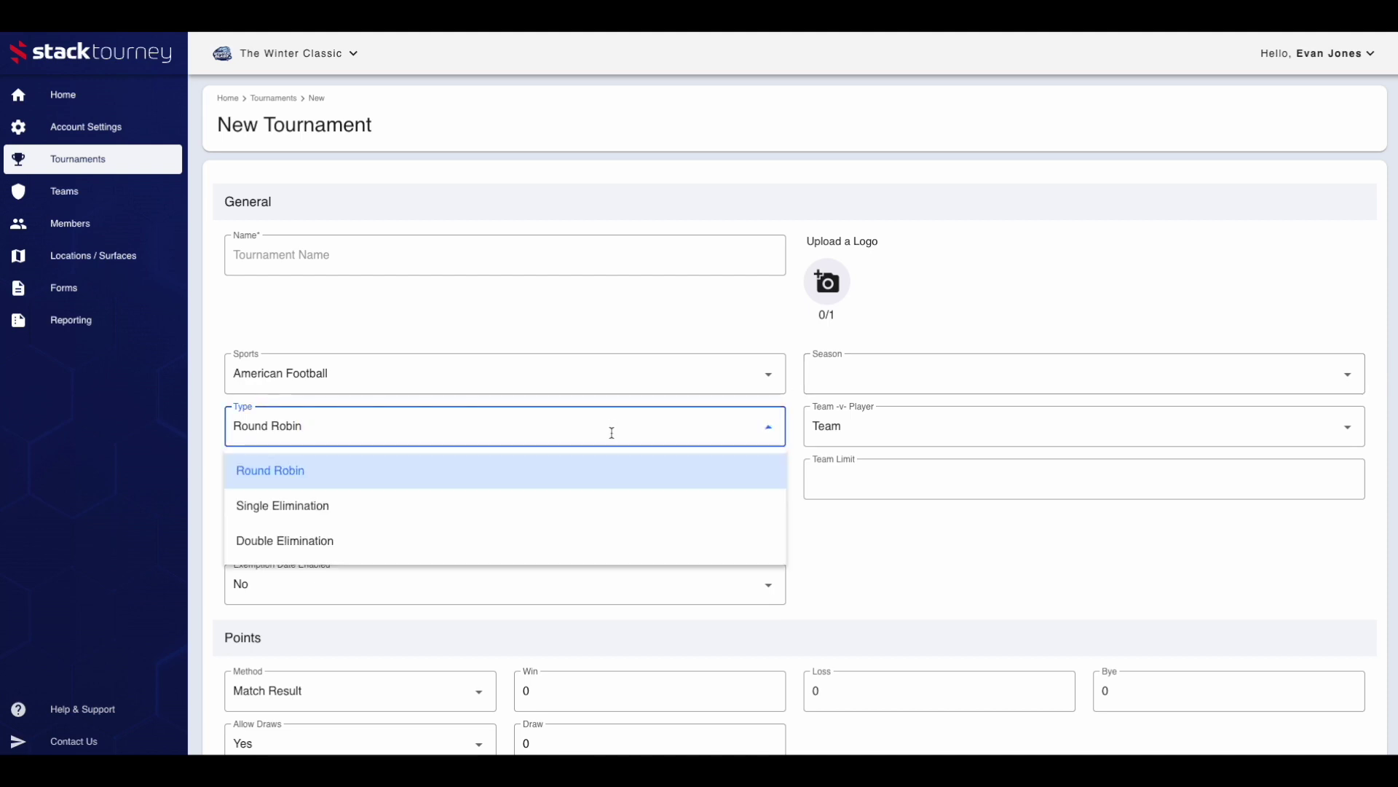
{"action": "left_click", "coordinate": [592, 539]}
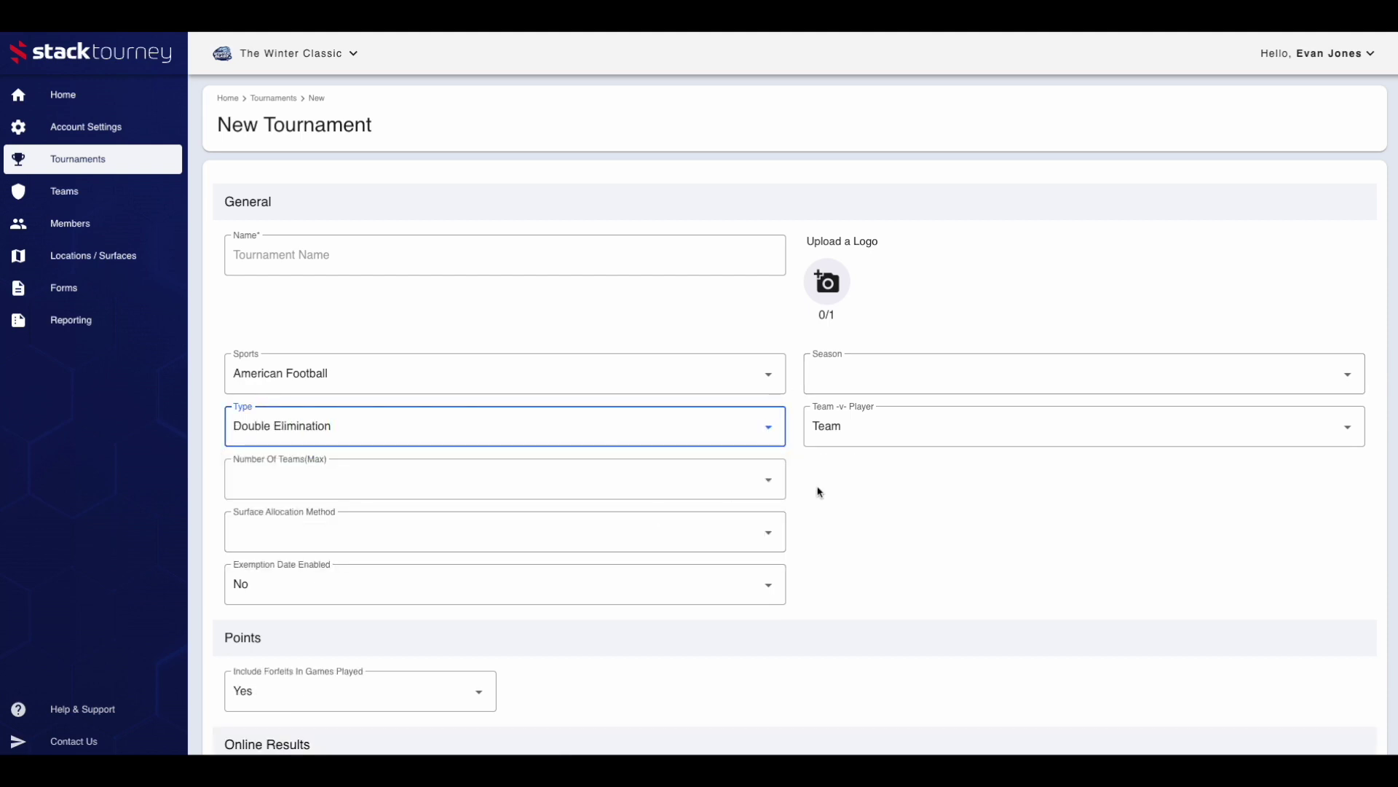
- Check the choices for the maximum number of teams and set the surface allocation method to Tournament Surfaces
{"action": "left_click", "coordinate": [744, 483]}
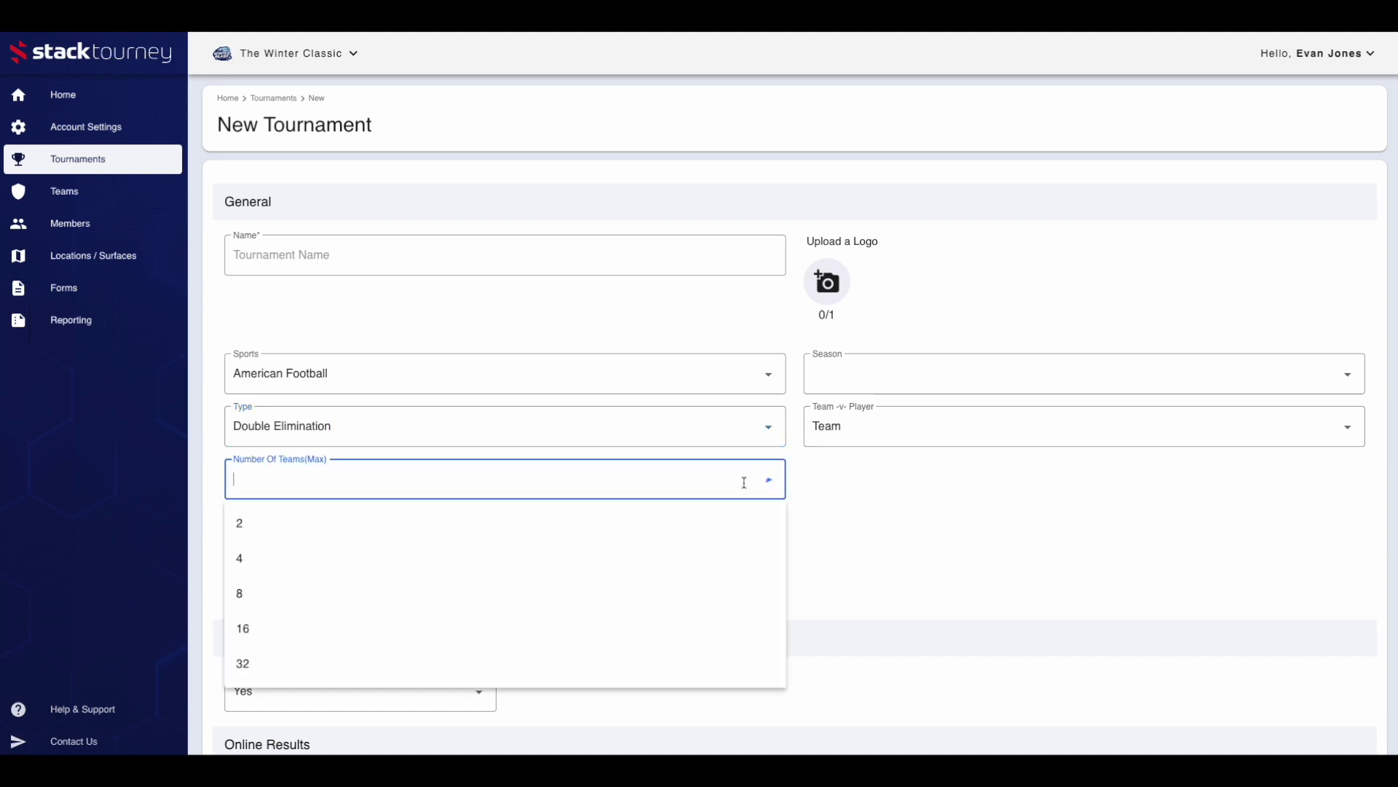
{"action": "left_click", "coordinate": [823, 495]}
{"action": "scroll", "coordinate": [700, 526], "scroll_direction": "down", "scroll_amount": 2}
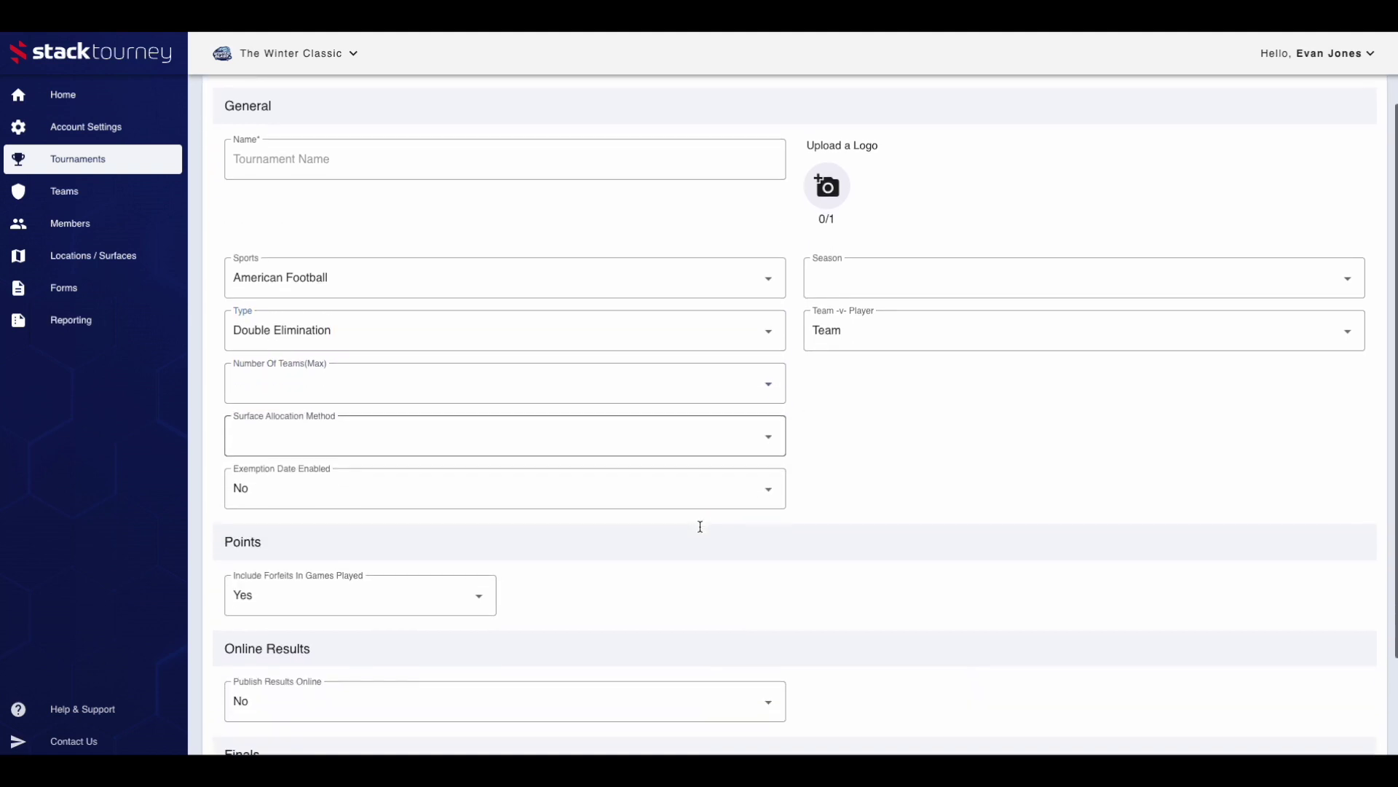
{"action": "left_click", "coordinate": [687, 421]}
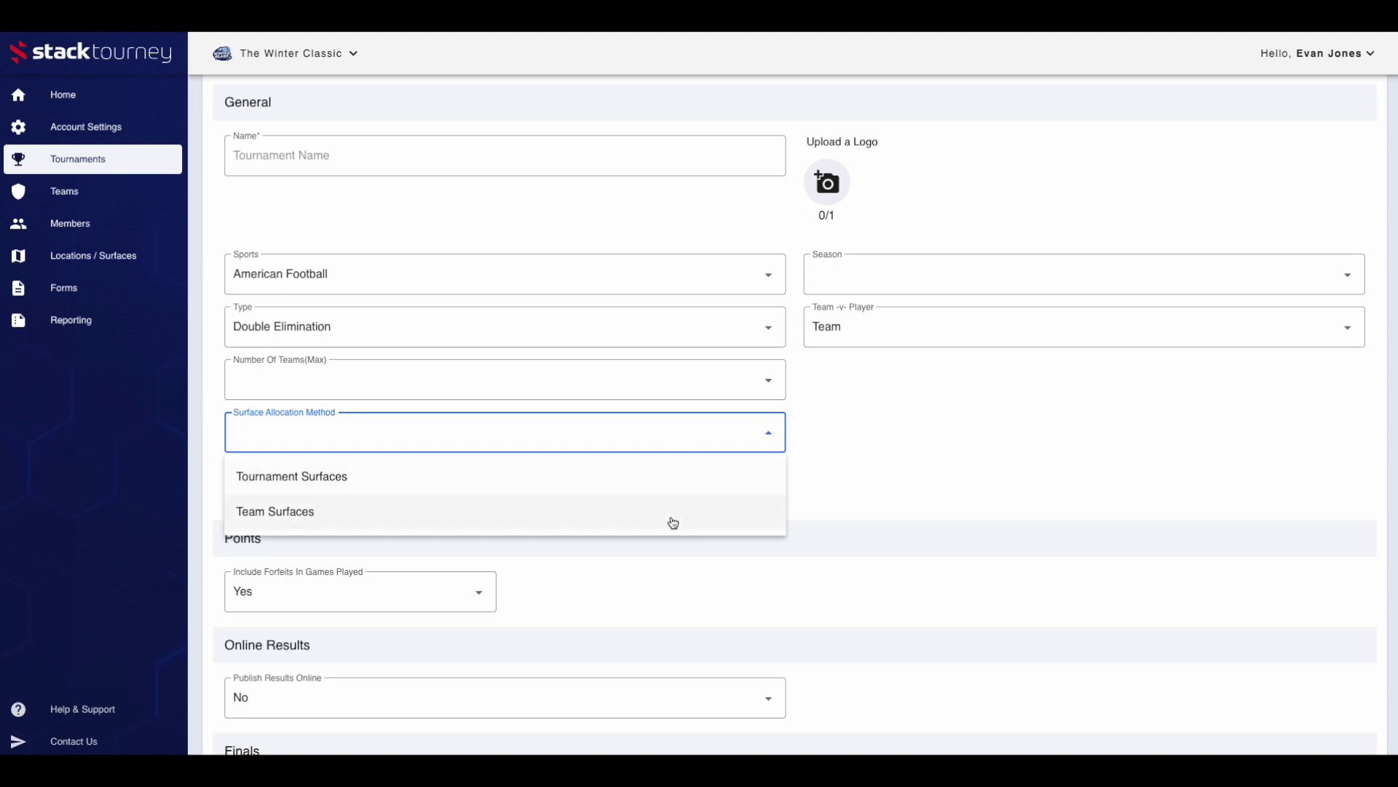
{"action": "left_click", "coordinate": [668, 481]}
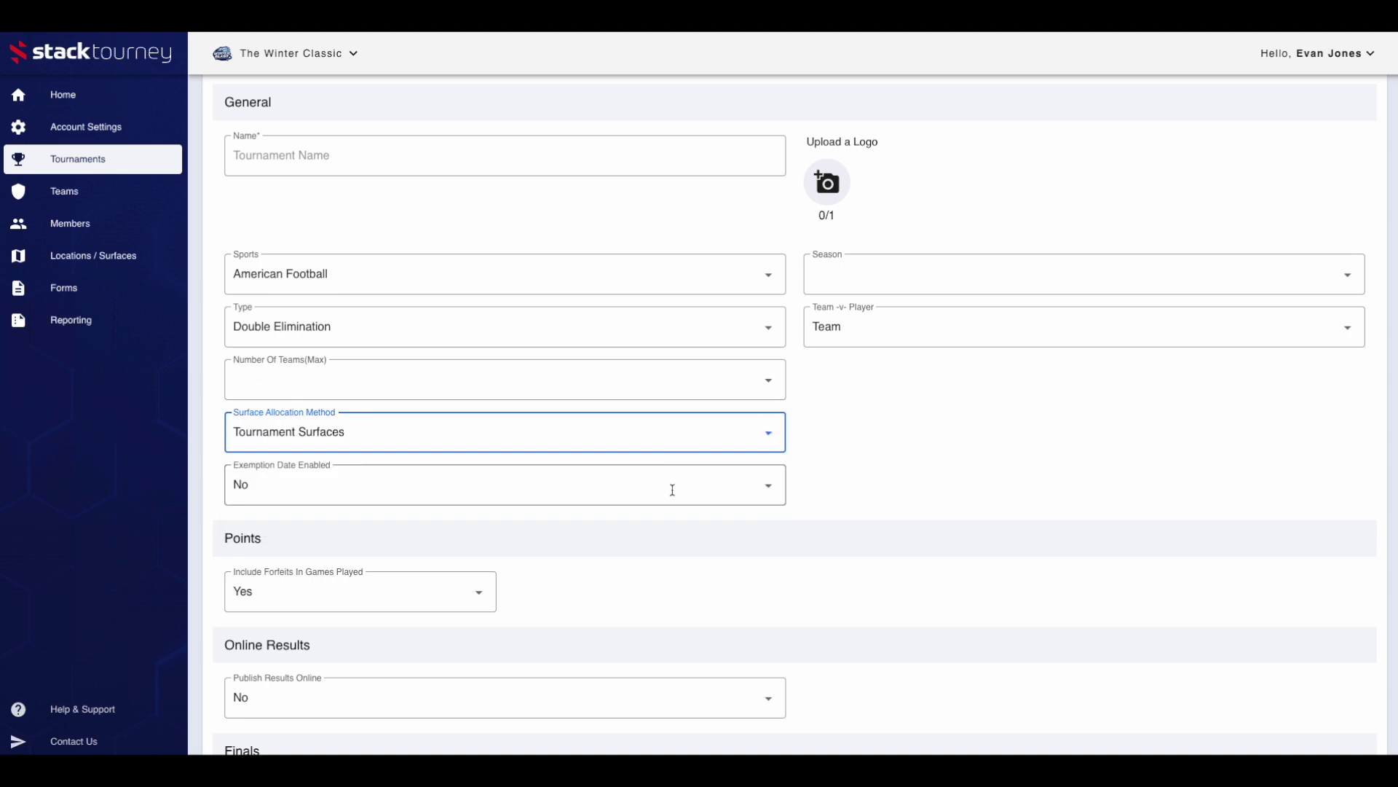
- Set the new tournament's results to be published online
{"action": "scroll", "coordinate": [742, 515], "scroll_direction": "down", "scroll_amount": 3}
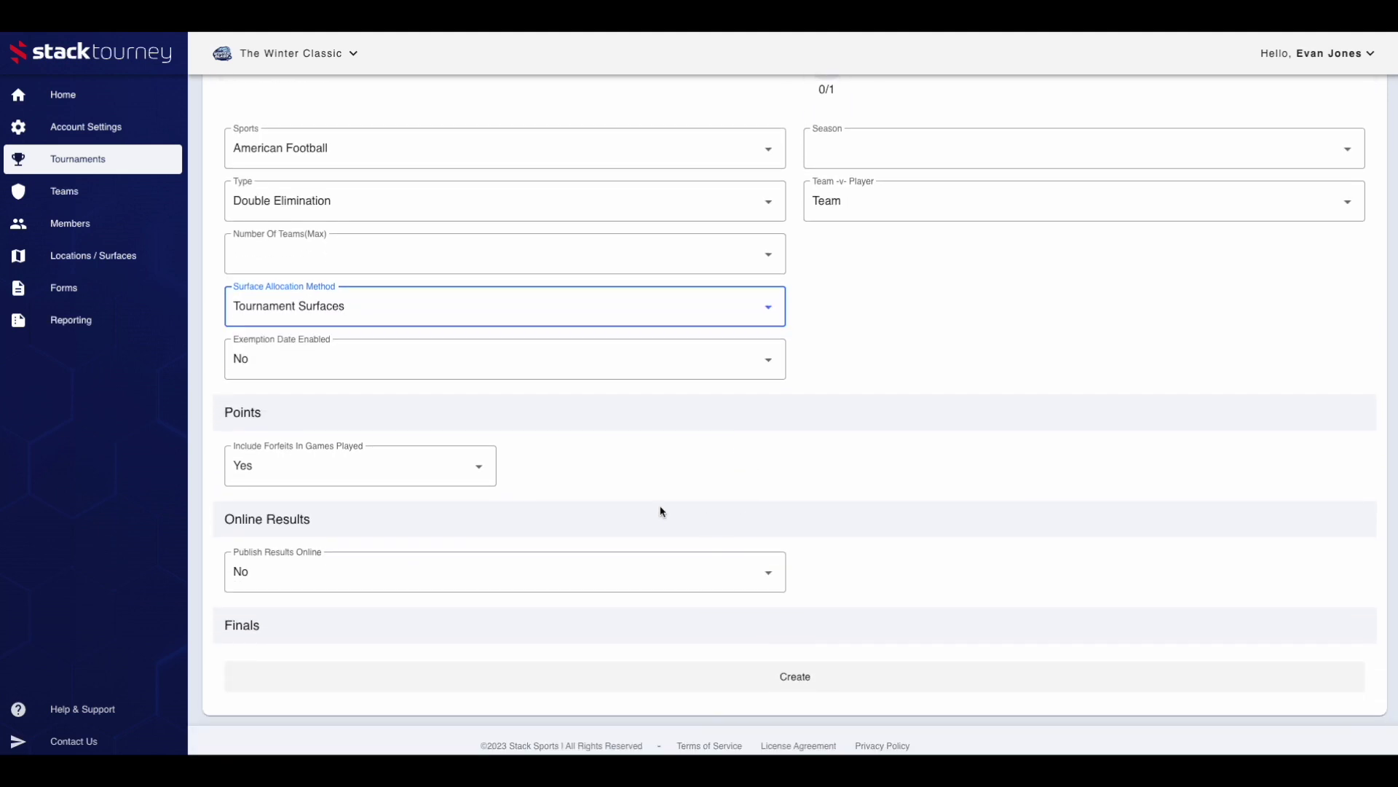
{"action": "scroll", "coordinate": [527, 498], "scroll_direction": "down", "scroll_amount": 1}
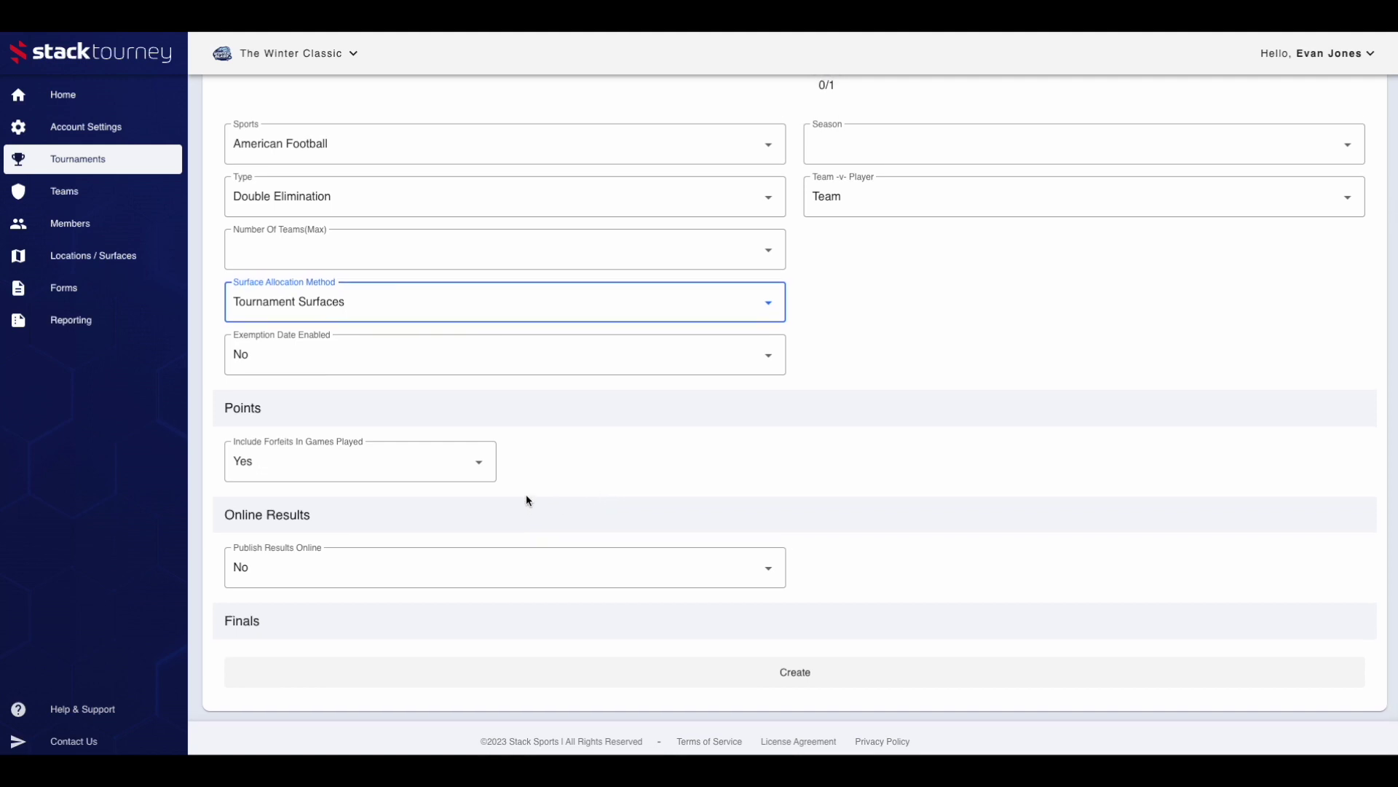
{"action": "left_click", "coordinate": [463, 522]}
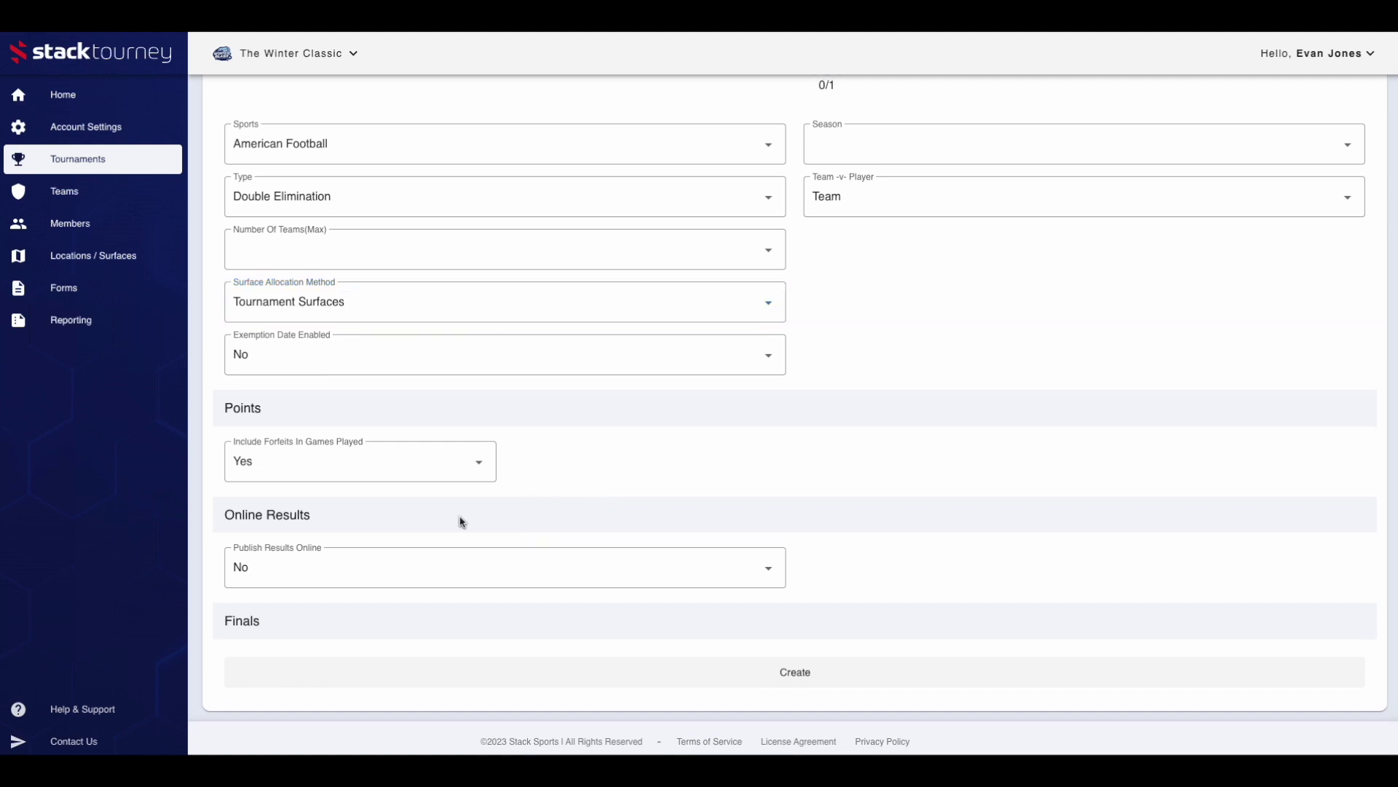
{"action": "left_click", "coordinate": [249, 566]}
{"action": "left_click", "coordinate": [258, 646]}
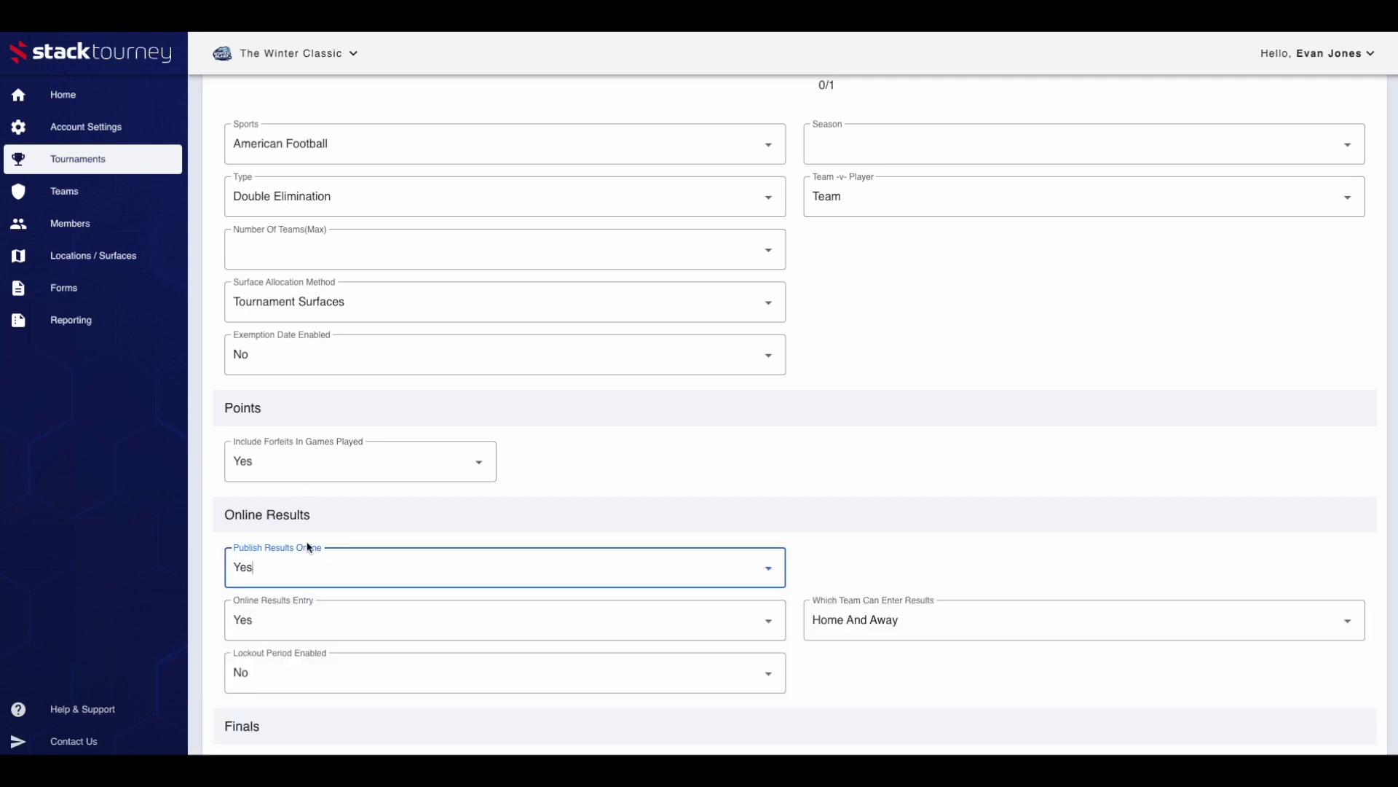
- Allow both home and away teams to enter results and choose the lockout period option
{"action": "scroll", "coordinate": [305, 546], "scroll_direction": "down", "scroll_amount": 2}
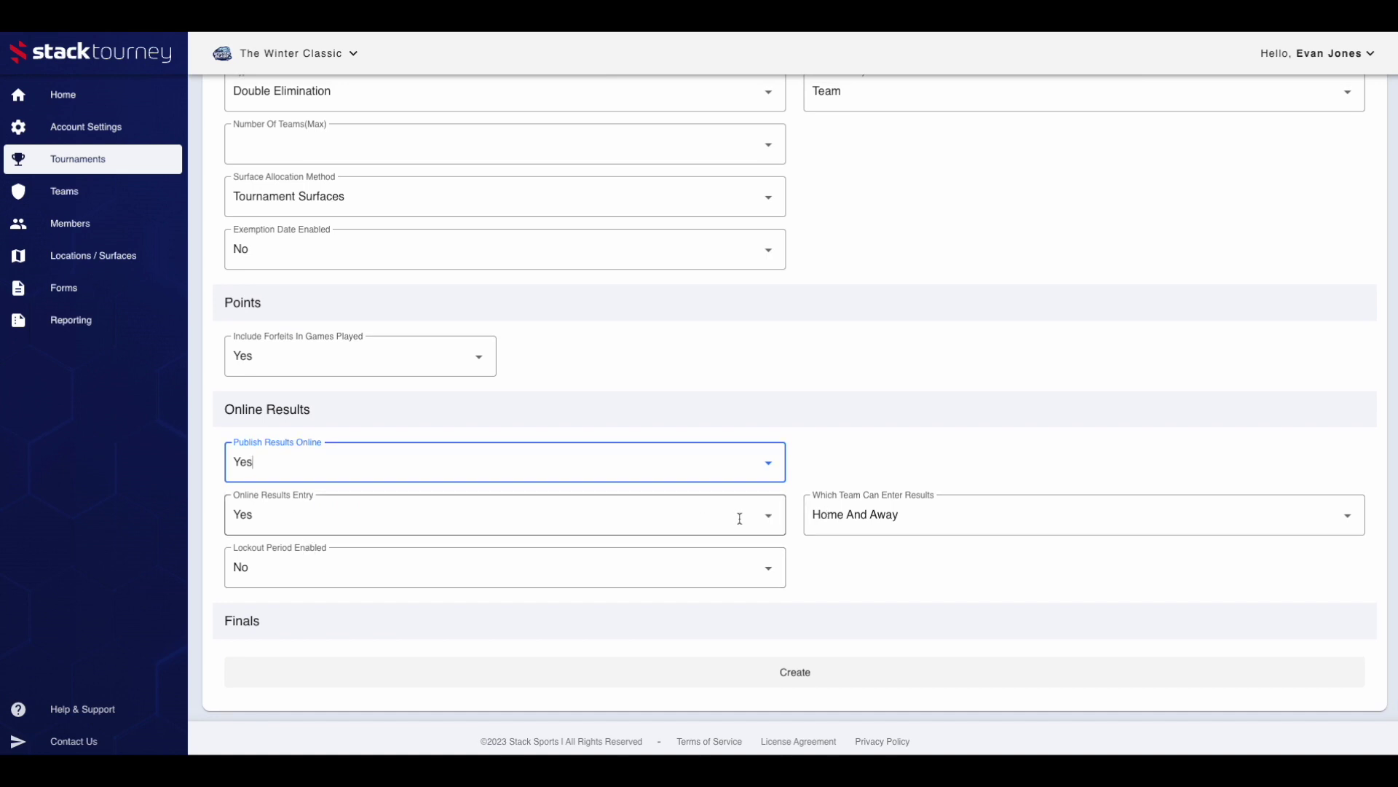
{"action": "left_click", "coordinate": [844, 515]}
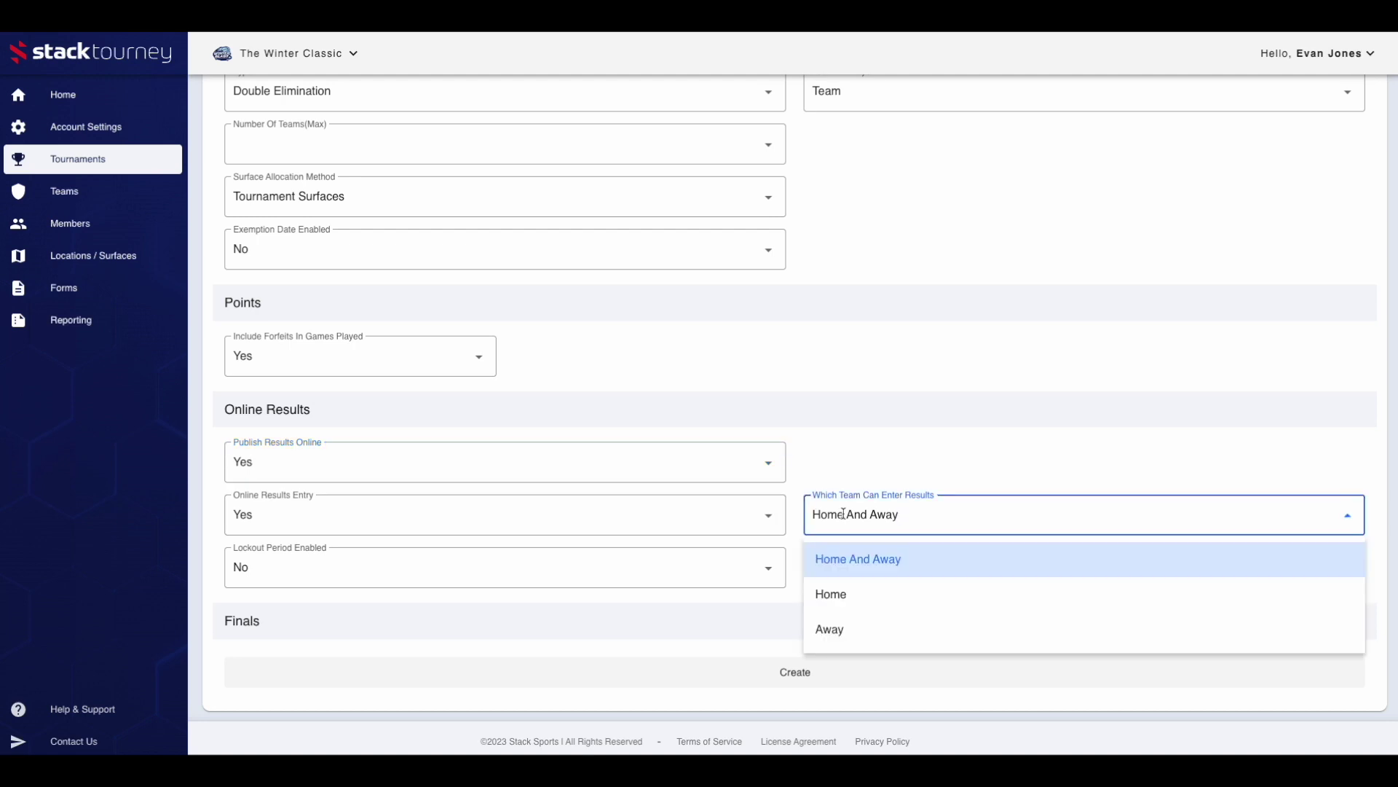
{"action": "left_click", "coordinate": [841, 565]}
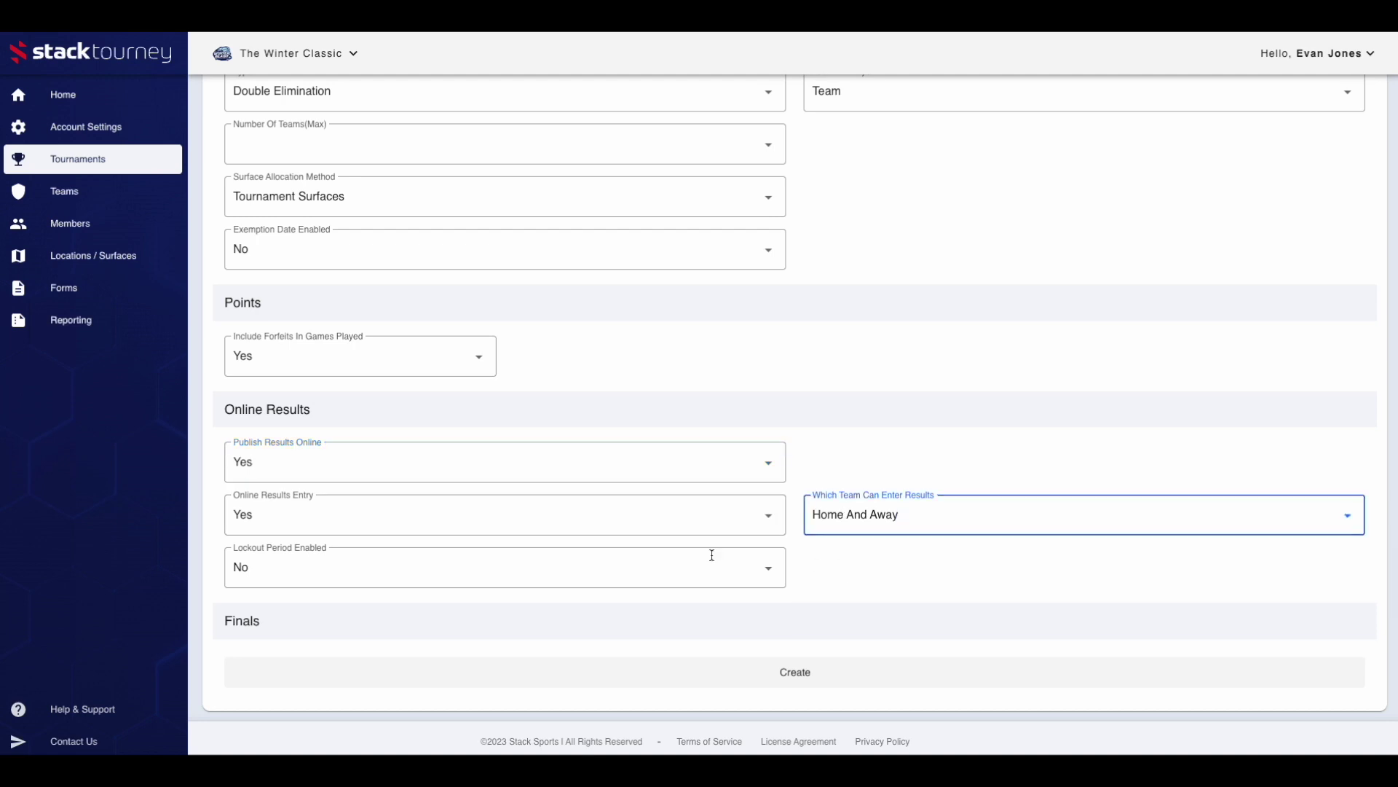
{"action": "left_click", "coordinate": [644, 575]}
{"action": "left_click", "coordinate": [624, 611]}
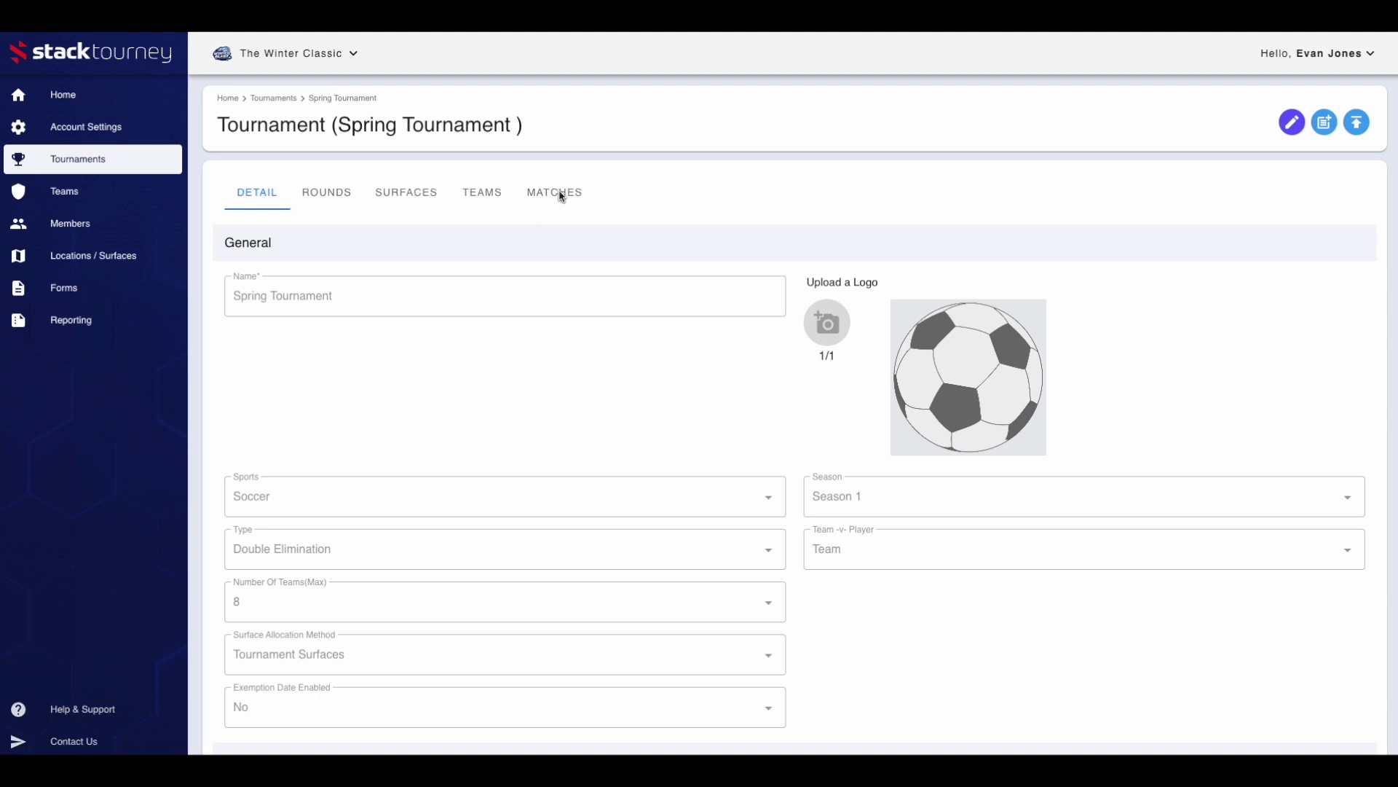
- Add Rhino's, Benal Tigers, Giants, ACES, Stars, Hammerhead Sharks, Cats and Bears as teams of the Spring Tournament
{"action": "left_click", "coordinate": [483, 196]}
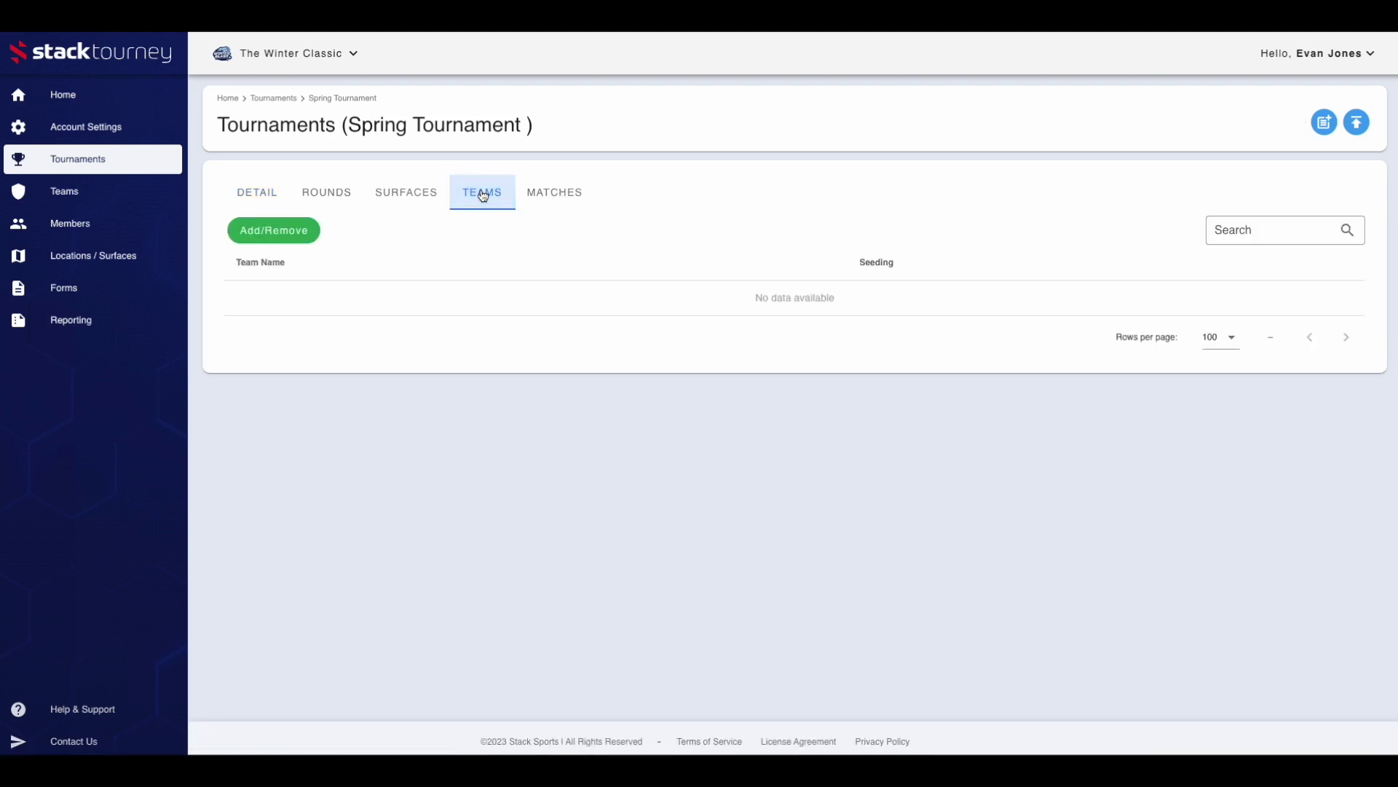
{"action": "left_click", "coordinate": [276, 234]}
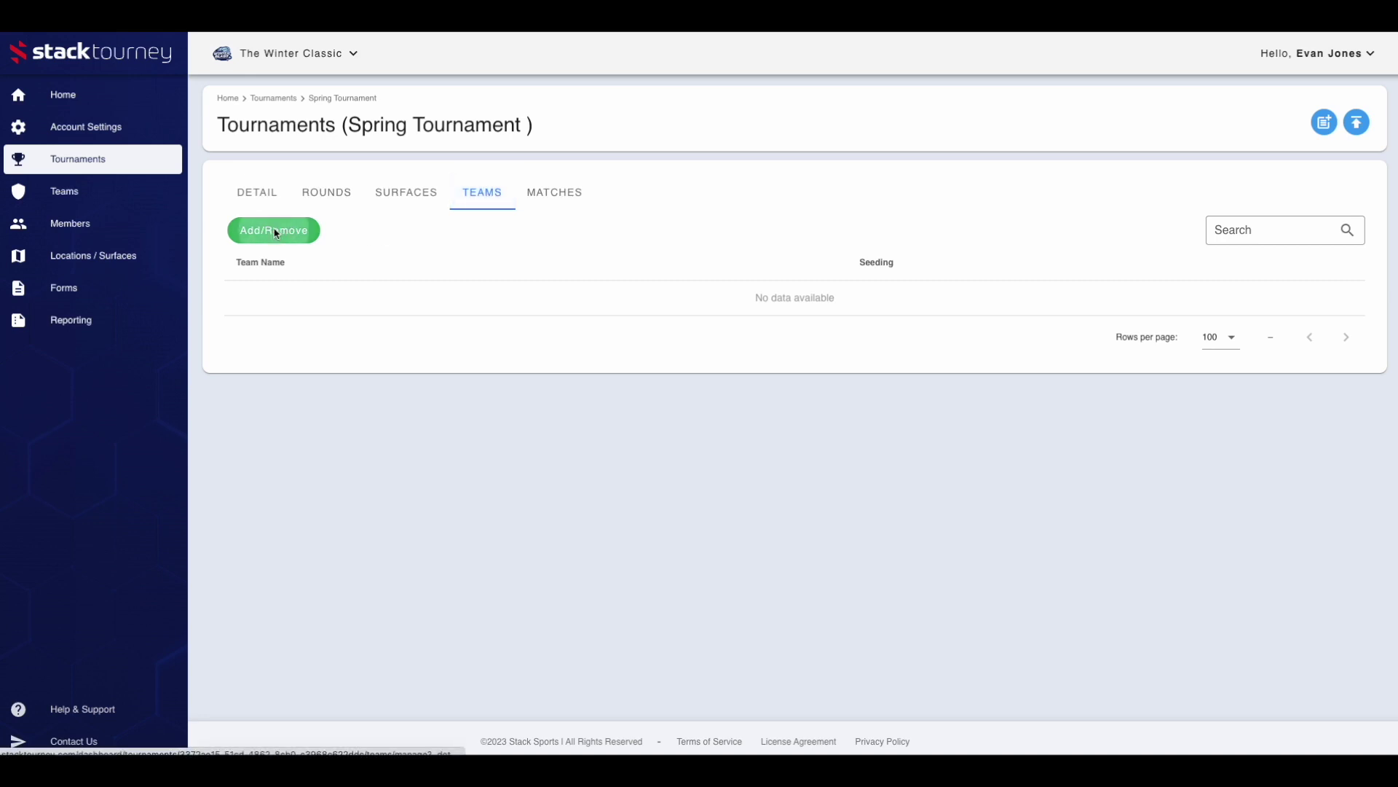
{"action": "left_click", "coordinate": [614, 386]}
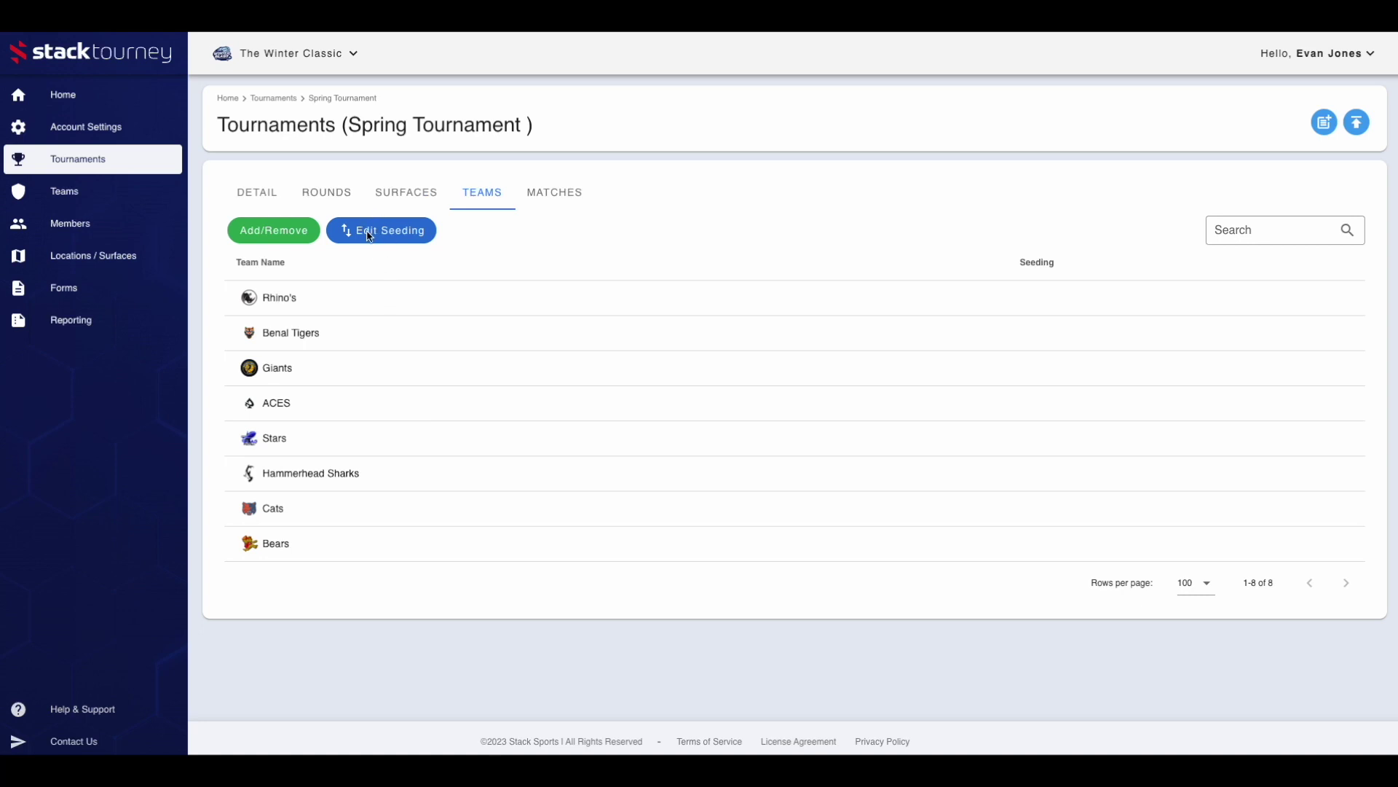
- Edit the team seeding so that Stars is seeded 2 and Giants is seeded 4, and save it
{"action": "left_click", "coordinate": [376, 235]}
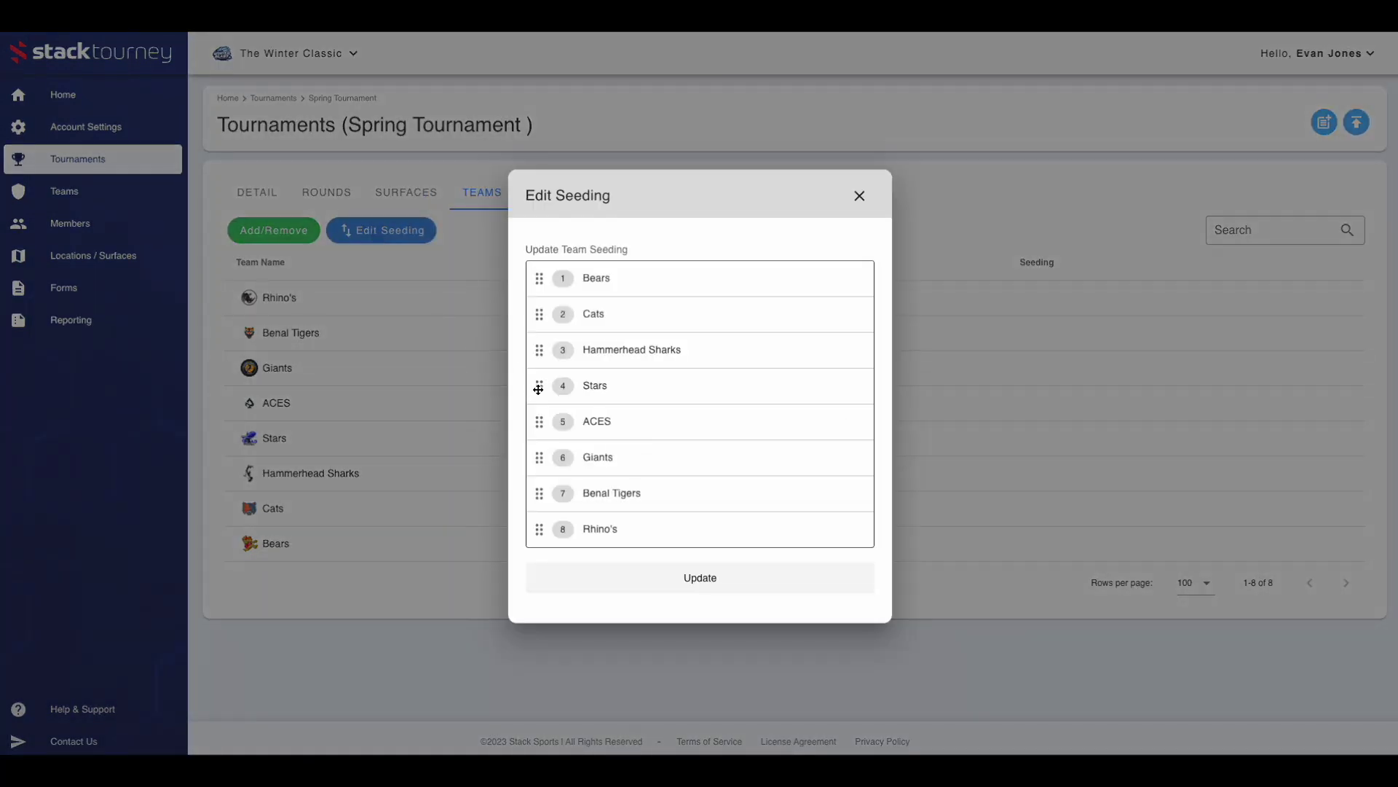
{"action": "left_click_drag", "start_coordinate": [538, 387], "coordinate": [535, 313]}
{"action": "left_click_drag", "start_coordinate": [540, 457], "coordinate": [540, 377]}
{"action": "left_click", "coordinate": [701, 578]}
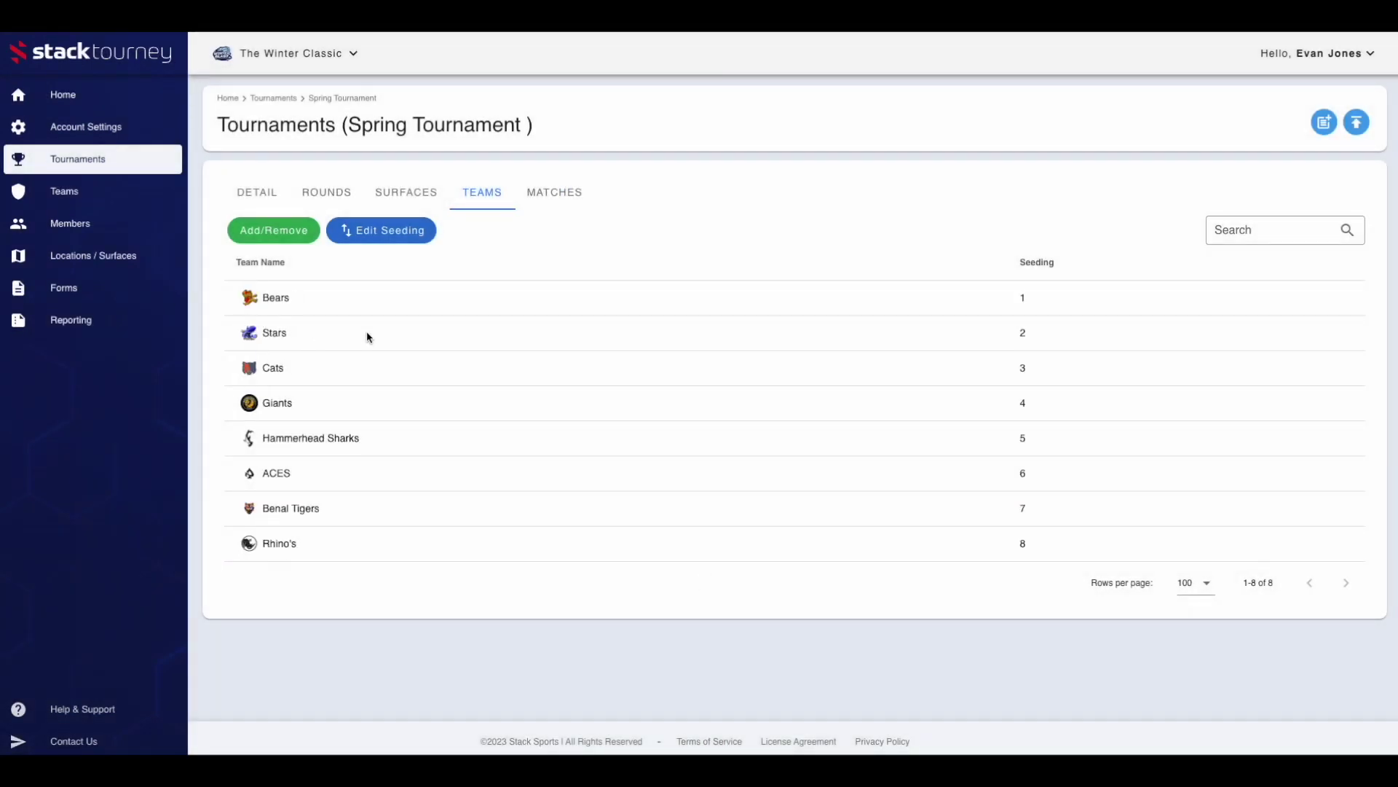
- Add Court 1, Court 2, Court 3 and Court 4 of Bell Stadium as tournament surfaces
{"action": "left_click", "coordinate": [405, 194]}
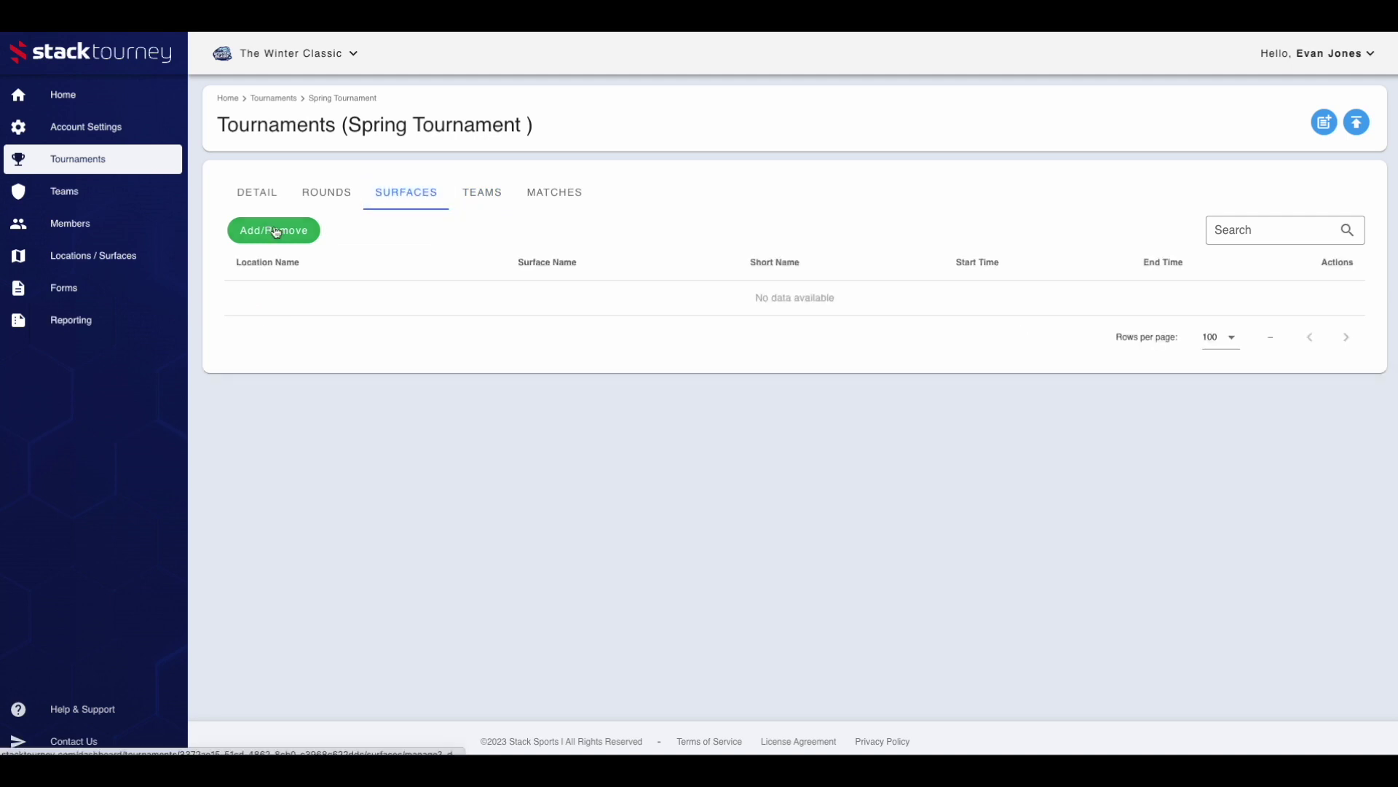
{"action": "left_click", "coordinate": [276, 232]}
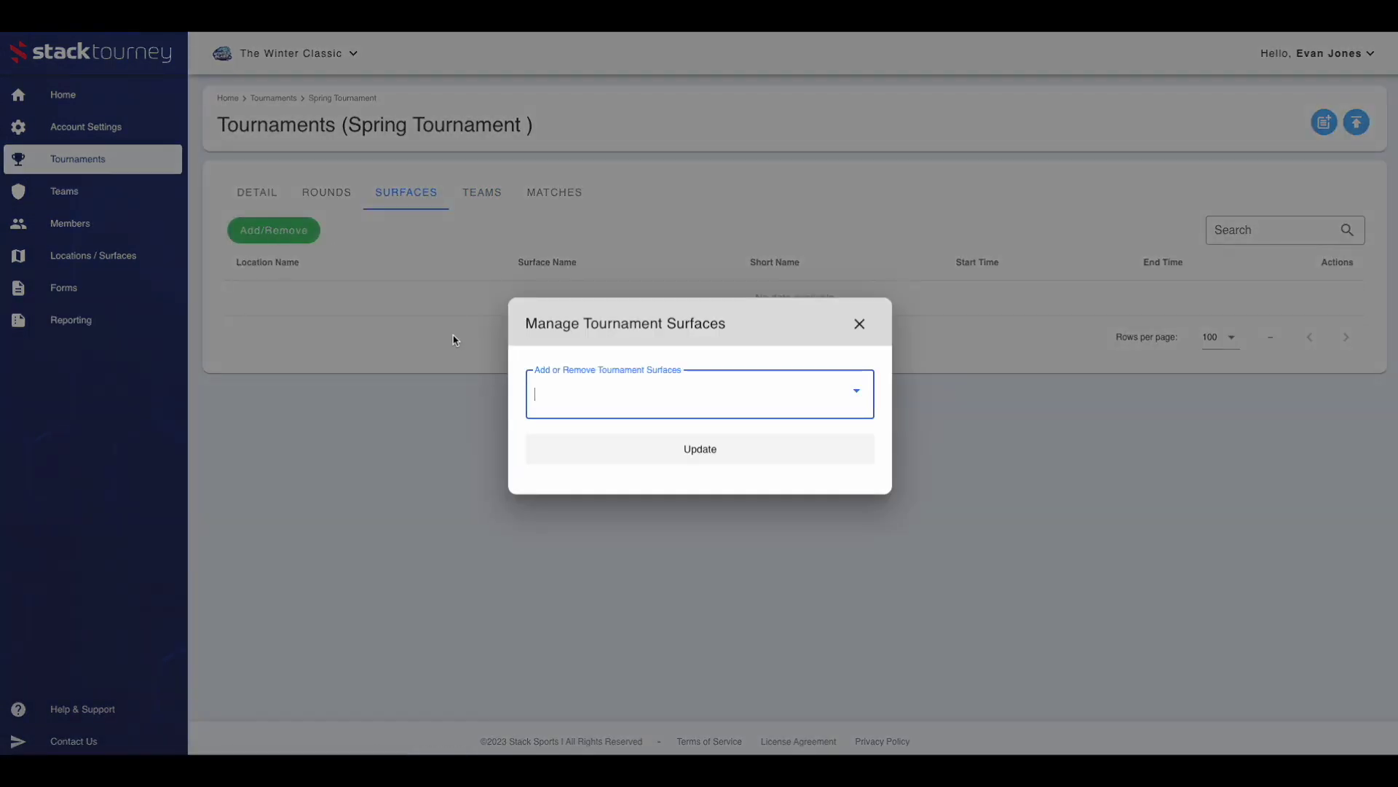
{"action": "left_click", "coordinate": [568, 383]}
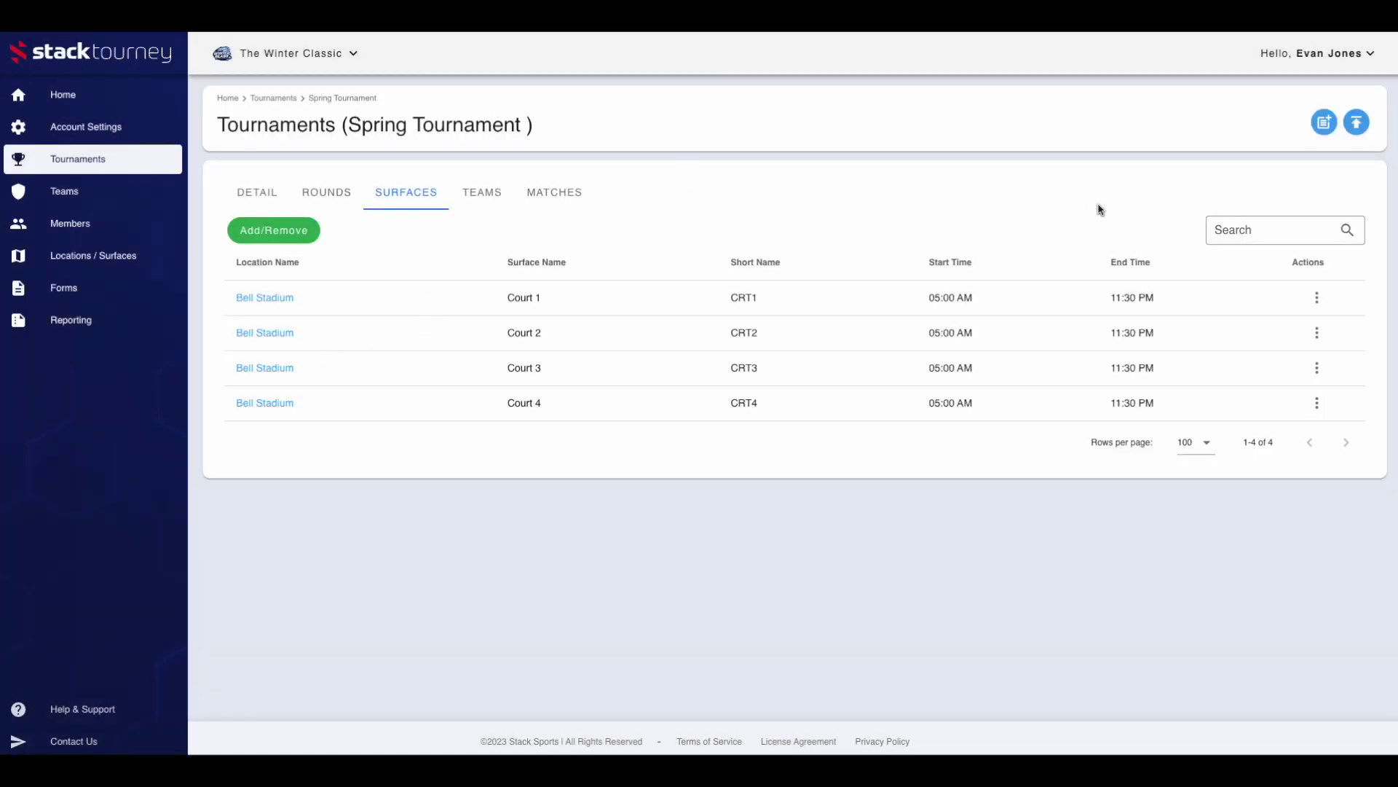
- Generate the match schedule with a 60-minute match duration and 30 minutes between matches, and show the tournament's matches
{"action": "left_click", "coordinate": [1325, 123]}
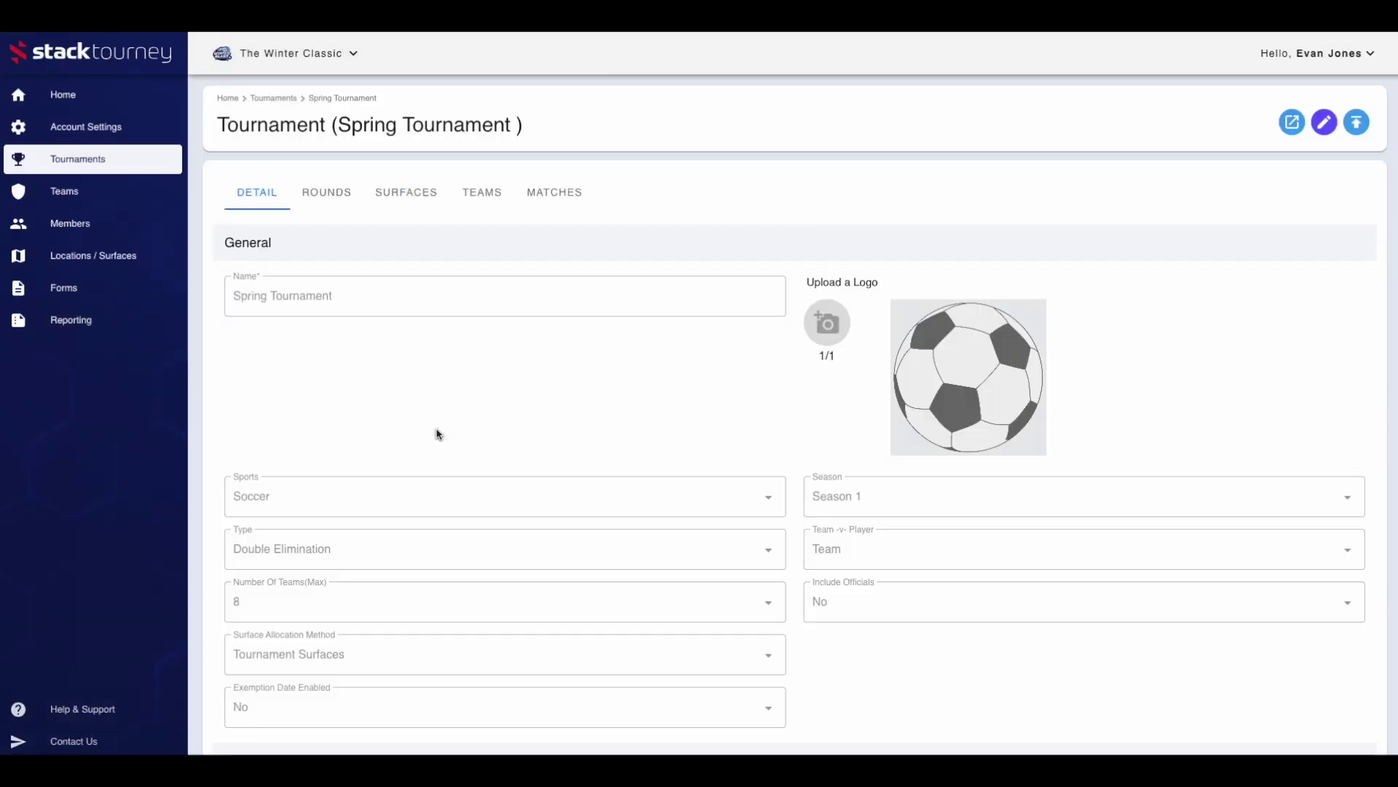
{"action": "left_click", "coordinate": [547, 197]}
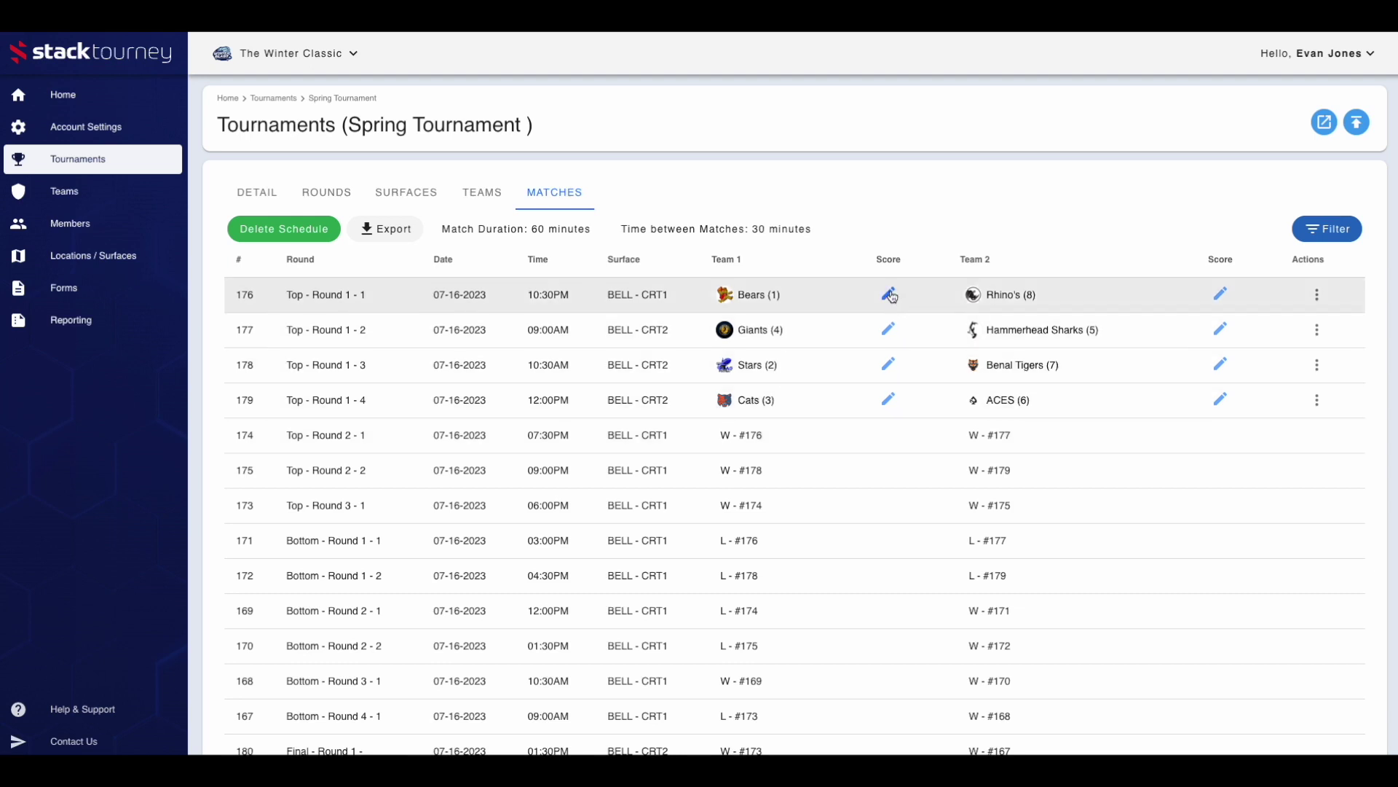
- Open the Bears' score for entry in the Top - Round 1 match against Rhino's
{"action": "left_click", "coordinate": [890, 294]}
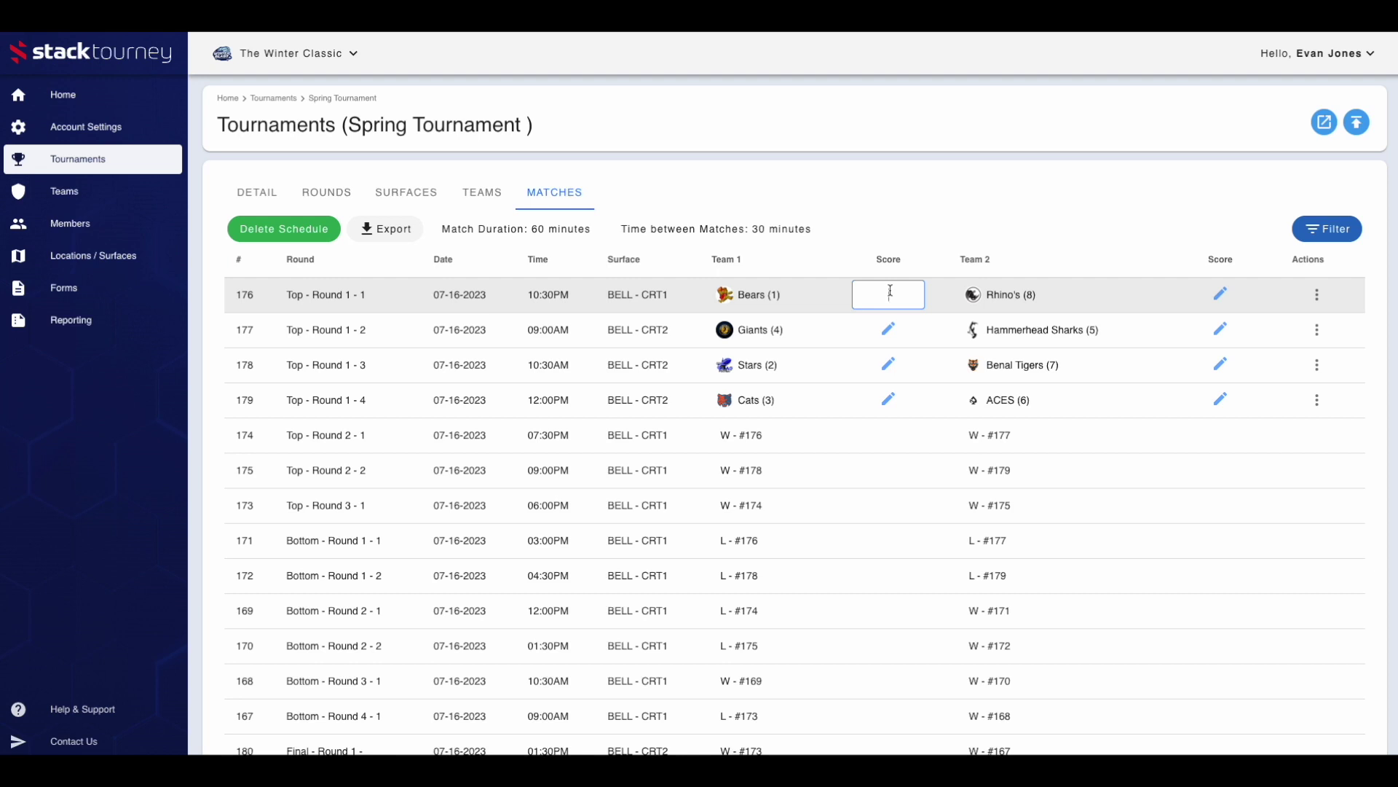